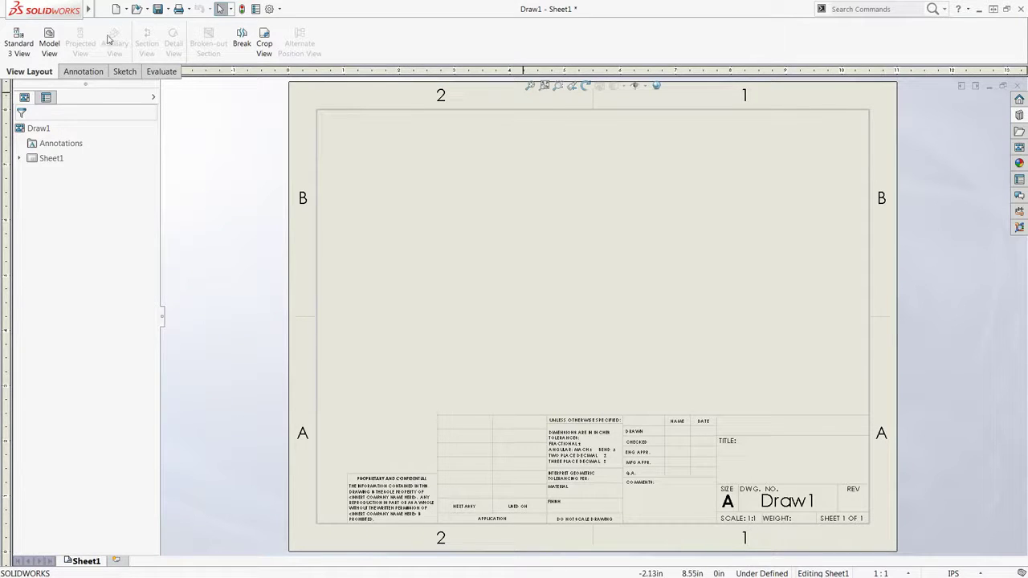
Put Sheet1 into Edit Sheet Format mode so the title block property fields become editable.
{"action": "mouse_move", "coordinate": [90, 11]}
{"action": "left_click", "coordinate": [122, 9]}
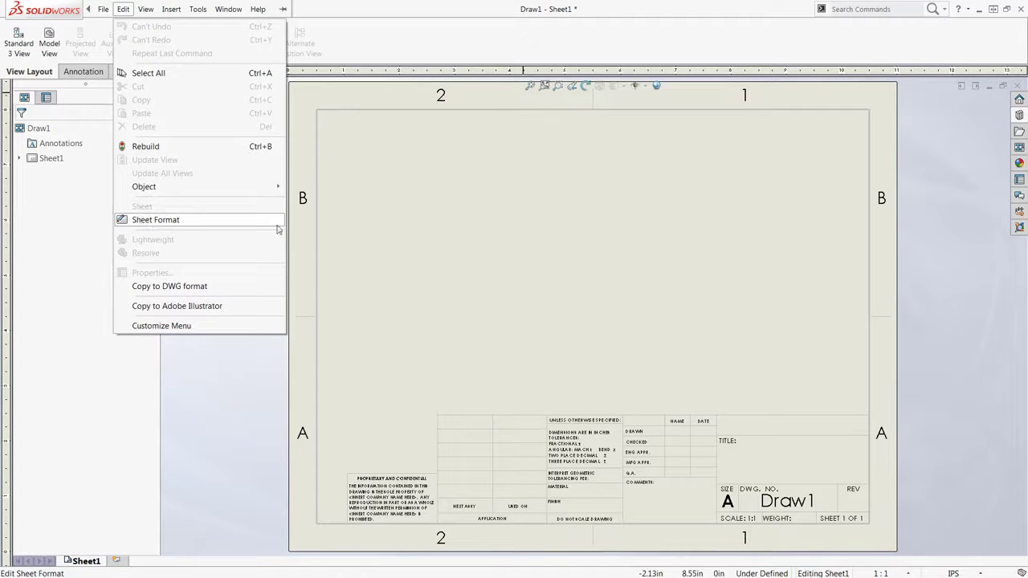
{"action": "right_click", "coordinate": [430, 203]}
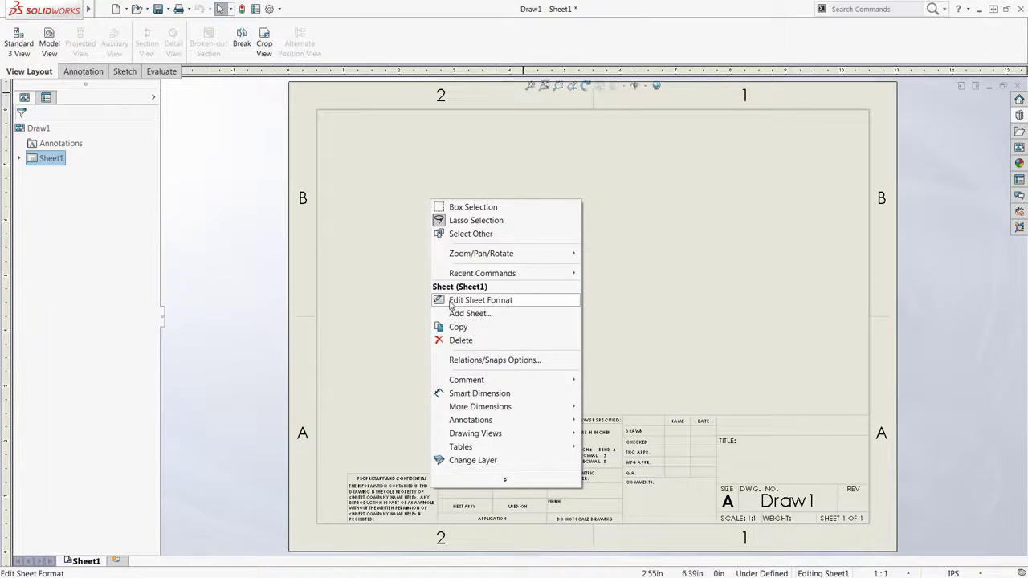
{"action": "left_click", "coordinate": [509, 302]}
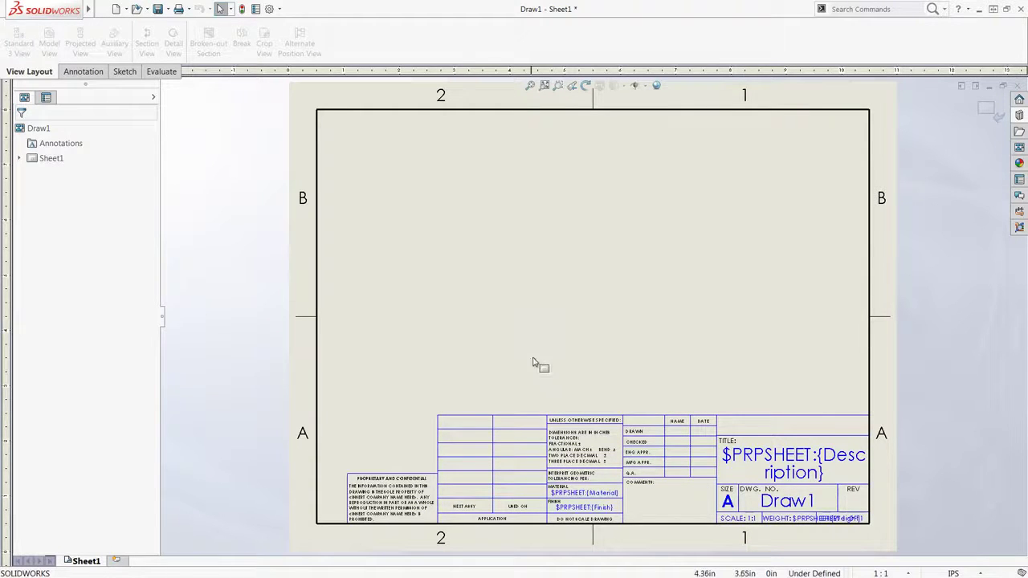
Change the title block's FRACTIONAL tolerance note to ±0.05.
{"action": "scroll", "coordinate": [586, 446], "scroll_direction": "down", "scroll_amount": 3}
{"action": "scroll", "coordinate": [590, 445], "scroll_direction": "down", "scroll_amount": 2}
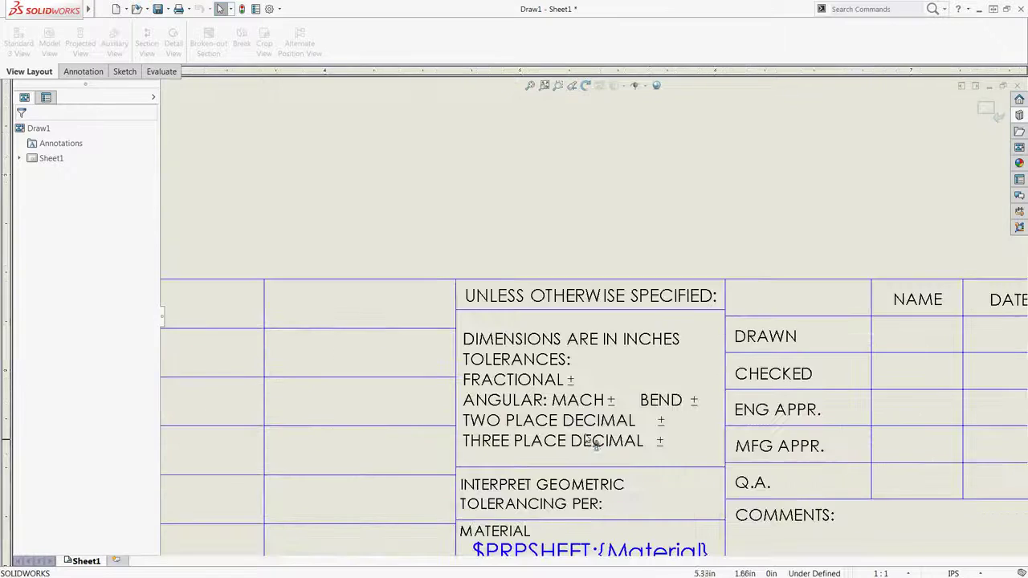
{"action": "double_click", "coordinate": [584, 383]}
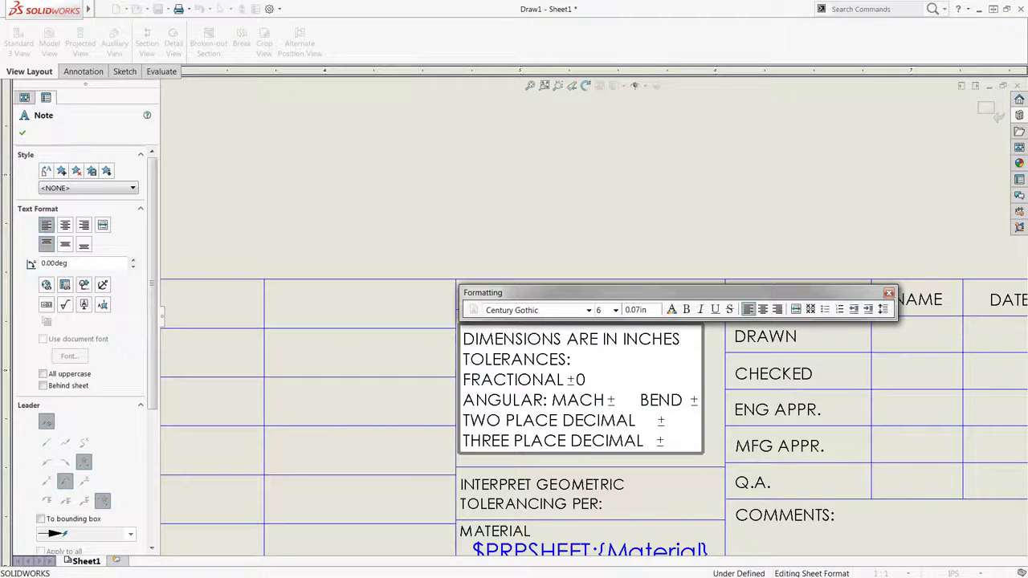
{"action": "type", "text": "0.05"}
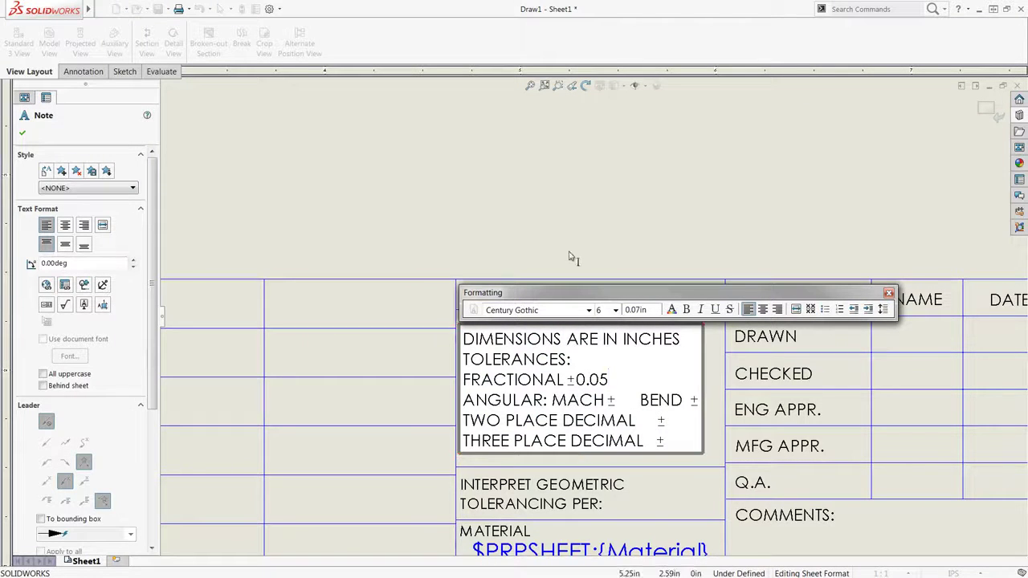
{"action": "left_click", "coordinate": [570, 246]}
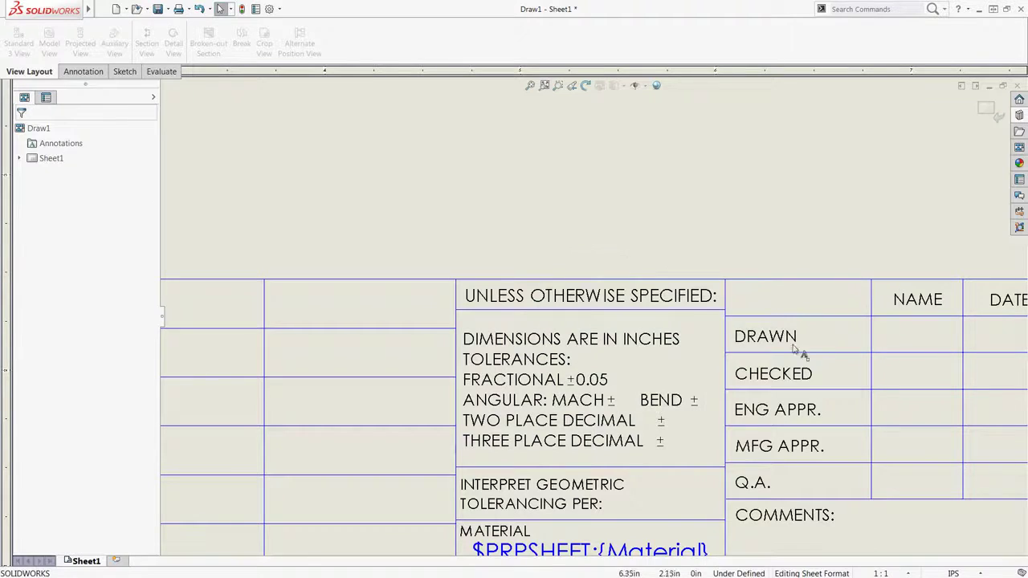
{"action": "mouse_move", "coordinate": [891, 376]}
{"action": "middle_mouse_down"}
{"action": "mouse_move", "coordinate": [754, 329]}
{"action": "mouse_move", "coordinate": [507, 276]}
{"action": "mouse_move", "coordinate": [345, 264]}
{"action": "mouse_move", "coordinate": [244, 232]}
{"action": "middle_mouse_up"}
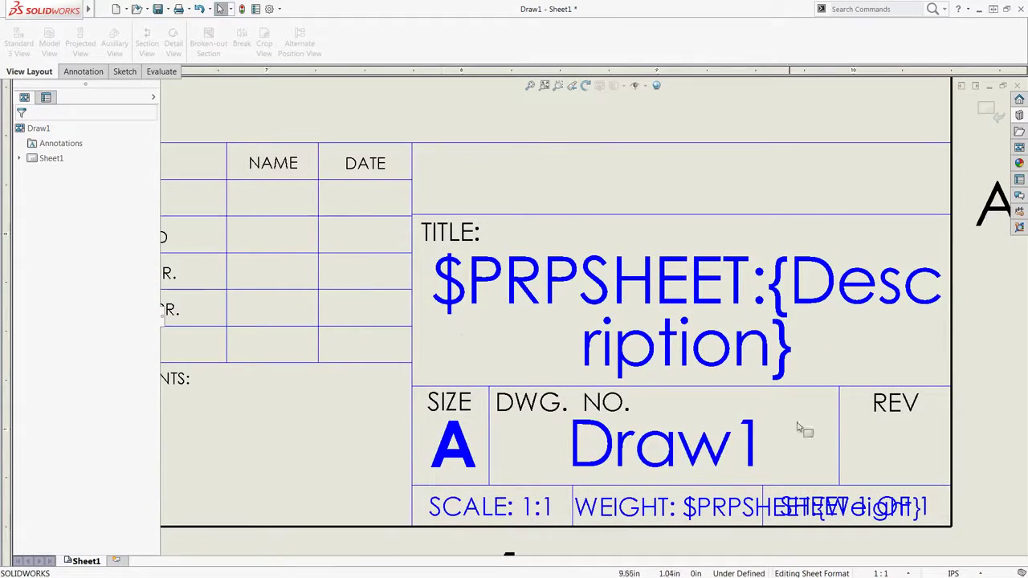
Add a Revision custom property and link a new REV-cell note to it as $PRPSHEET:{Revision}.
{"action": "double_click", "coordinate": [897, 447]}
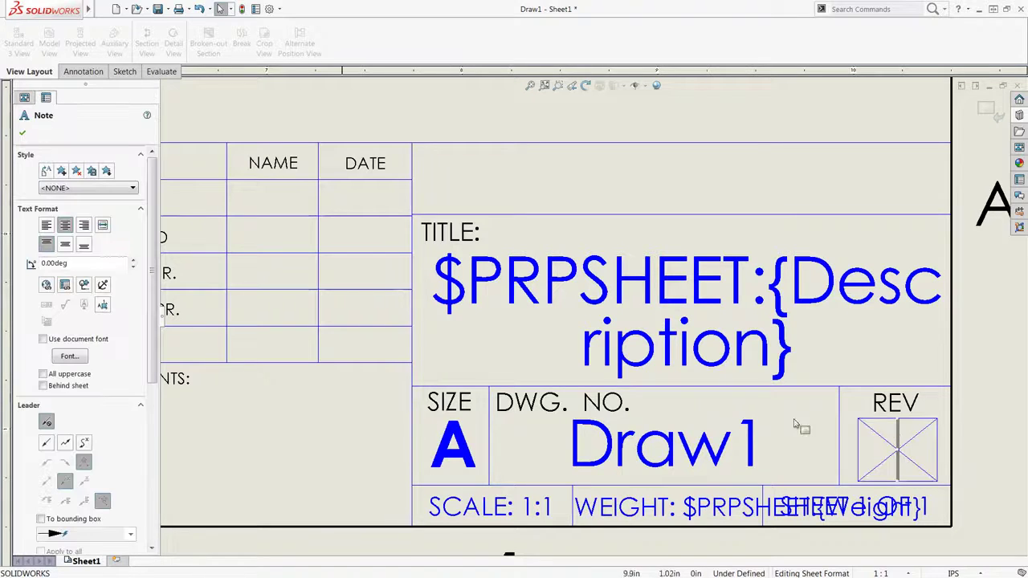
{"action": "left_click", "coordinate": [65, 286]}
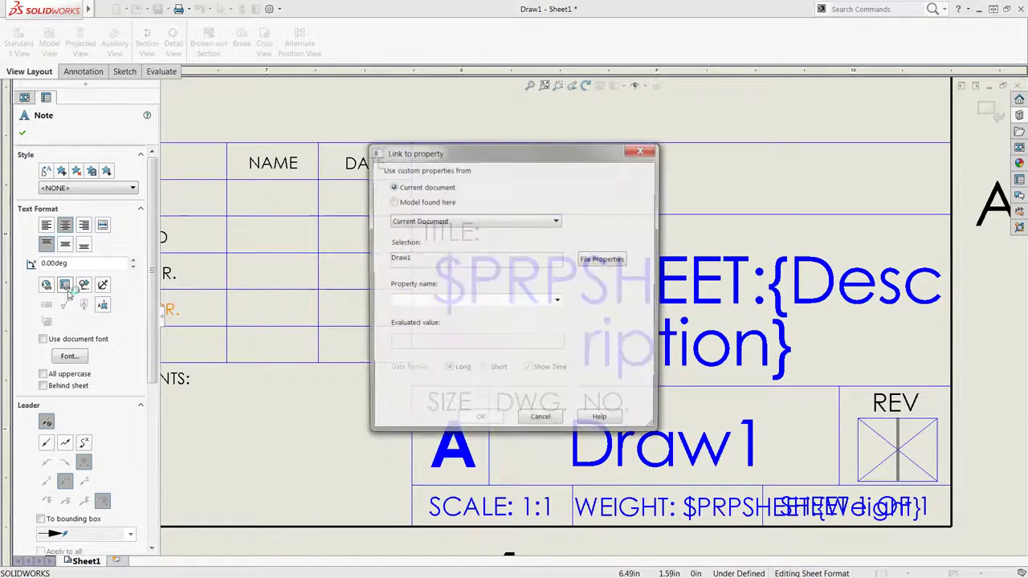
{"action": "left_click", "coordinate": [392, 201]}
{"action": "left_click", "coordinate": [604, 259]}
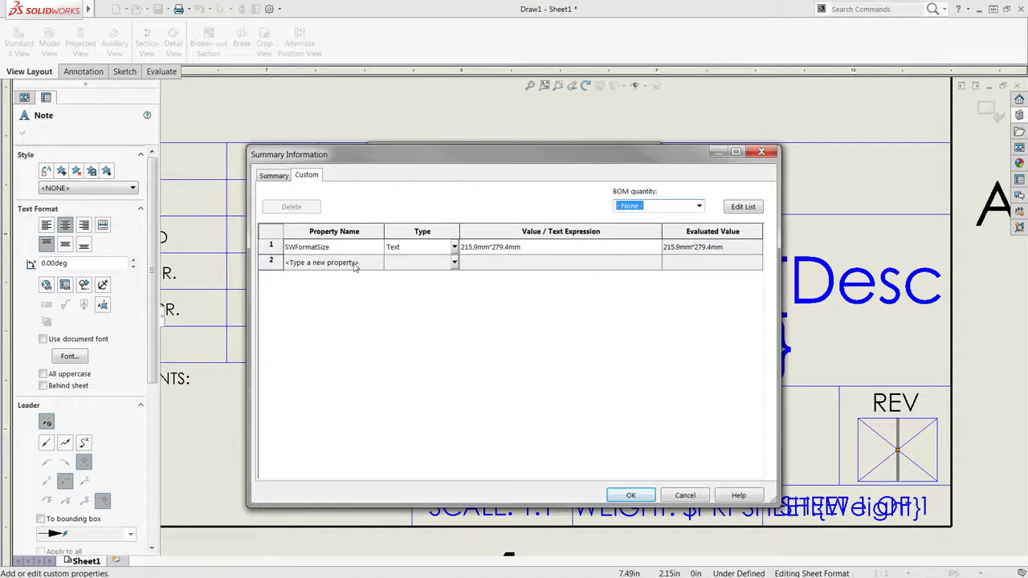
{"action": "left_click", "coordinate": [353, 263]}
{"action": "type", "text": "Revision"}
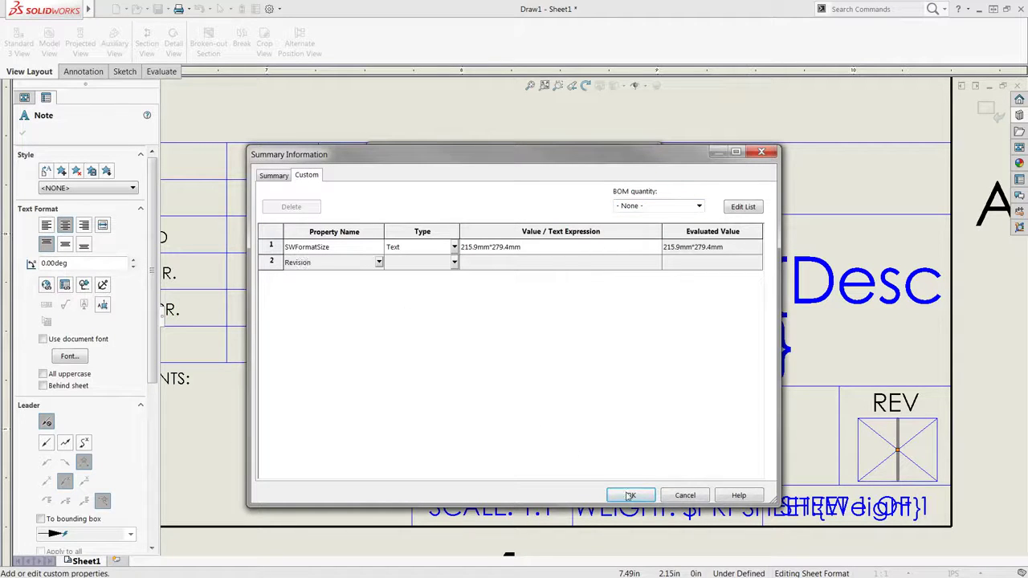
{"action": "left_click", "coordinate": [630, 495]}
{"action": "left_click", "coordinate": [557, 301]}
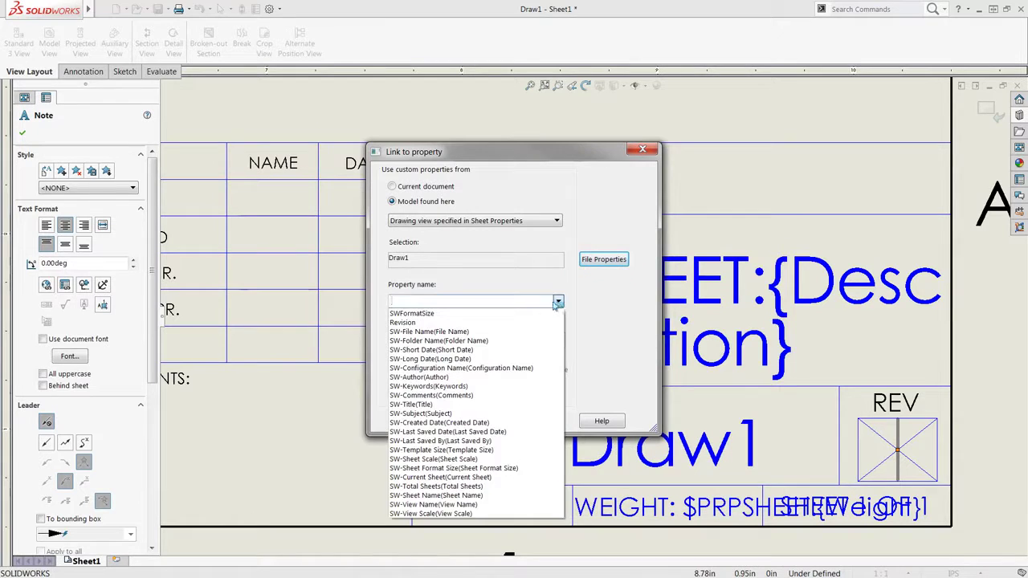
{"action": "left_click", "coordinate": [421, 323]}
{"action": "left_click", "coordinate": [480, 421]}
{"action": "scroll", "coordinate": [594, 337], "scroll_direction": "down", "scroll_amount": 3}
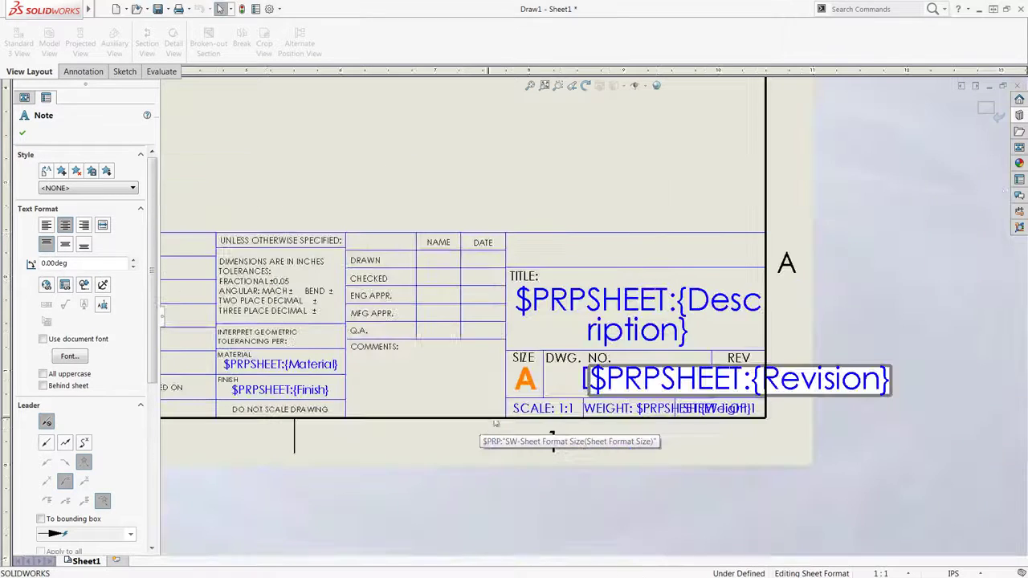
Place the Revision note in the REV field and insert the SOLIDWORKS Logo picture.
{"action": "left_click", "coordinate": [723, 399]}
{"action": "key", "text": "Escape"}
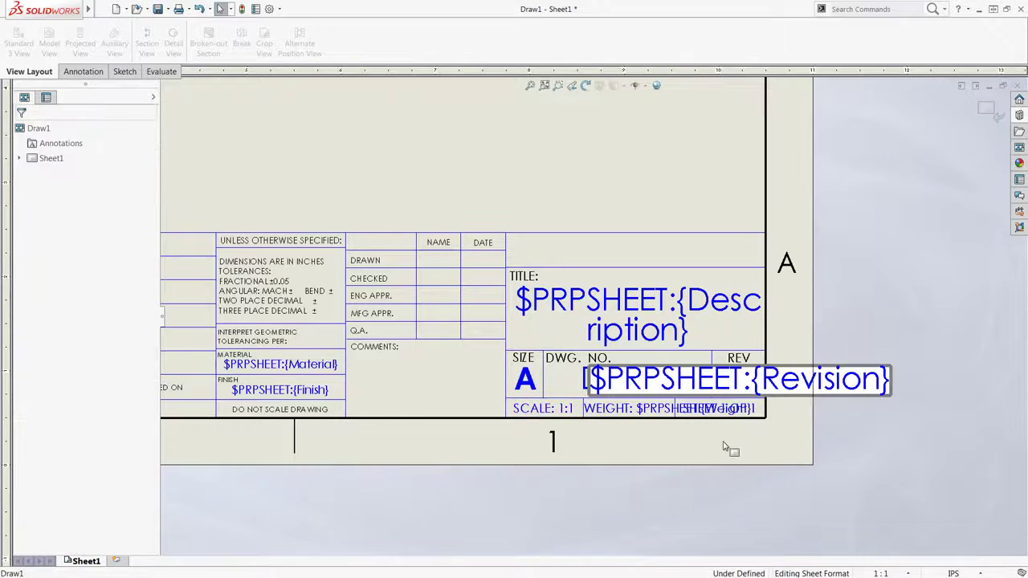
{"action": "mouse_move", "coordinate": [91, 11]}
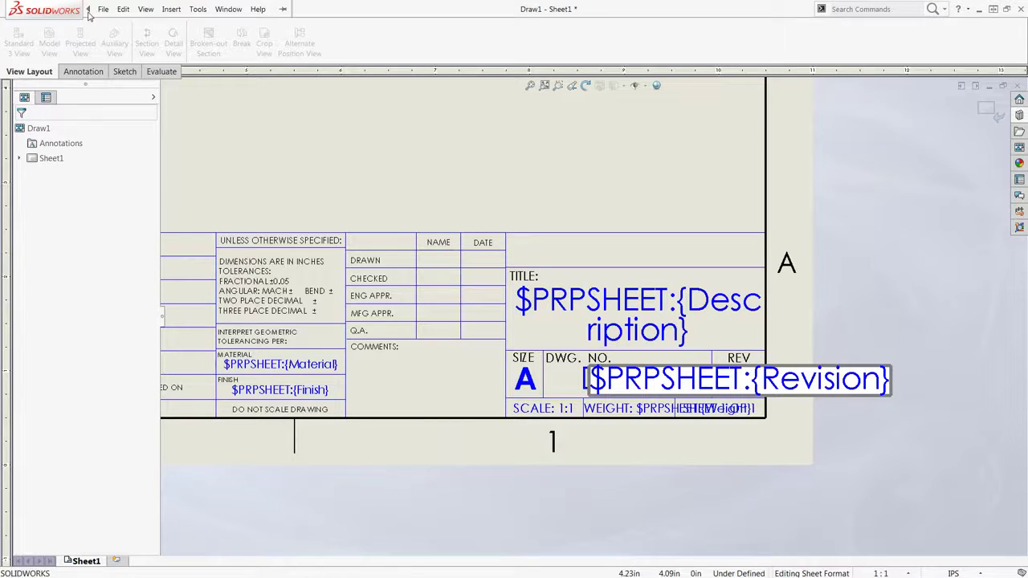
{"action": "left_click", "coordinate": [145, 9]}
{"action": "mouse_move", "coordinate": [169, 15]}
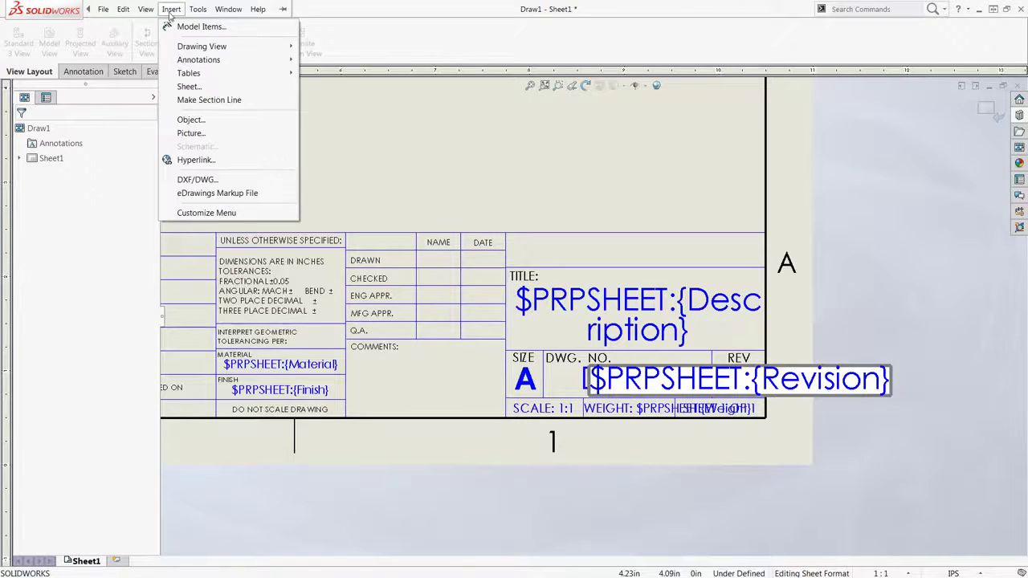
{"action": "left_click", "coordinate": [191, 132]}
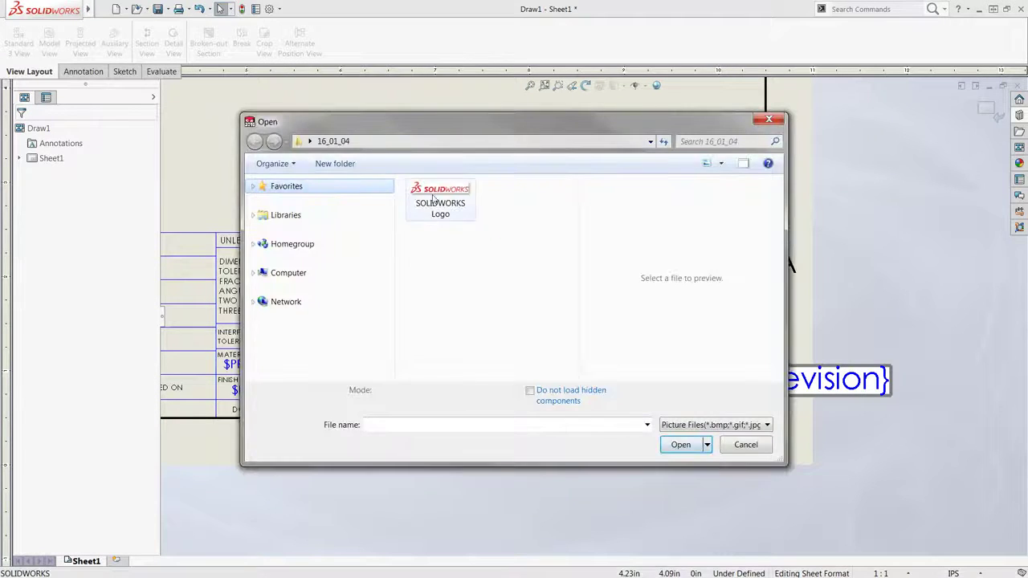
{"action": "left_click", "coordinate": [433, 199]}
{"action": "left_click", "coordinate": [678, 449]}
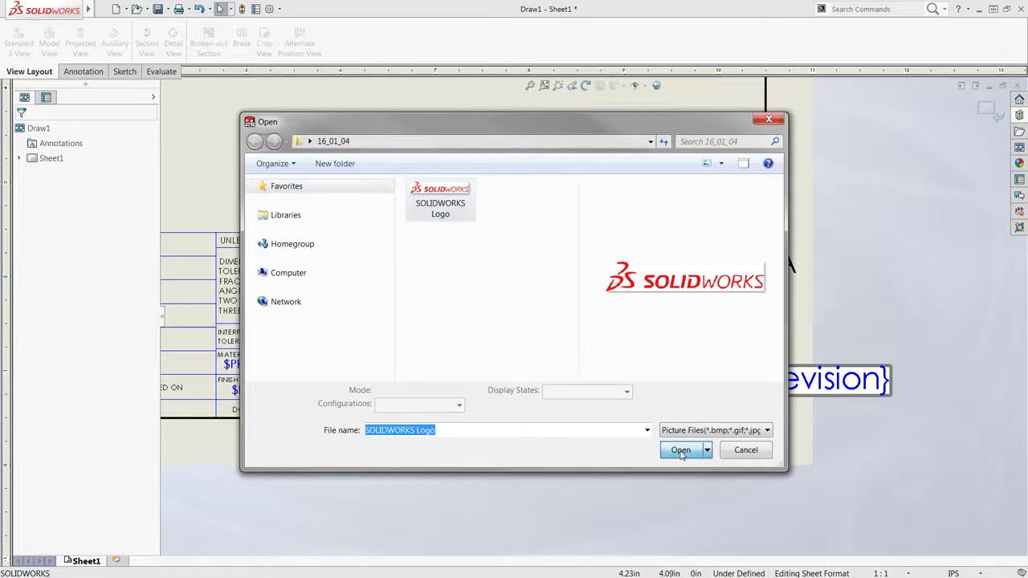
Shrink the logo and fit it into the title block above the TITLE field.
{"action": "middle_click_drag", "start_coordinate": [423, 438], "coordinate": [585, 438], "text": "ctrl"}
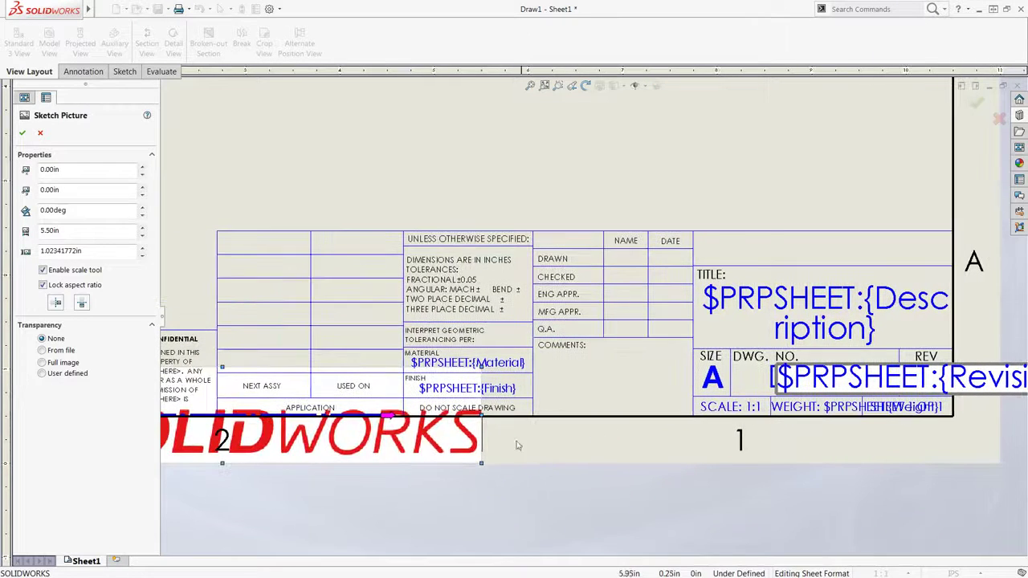
{"action": "left_click_drag", "start_coordinate": [411, 425], "coordinate": [840, 166]}
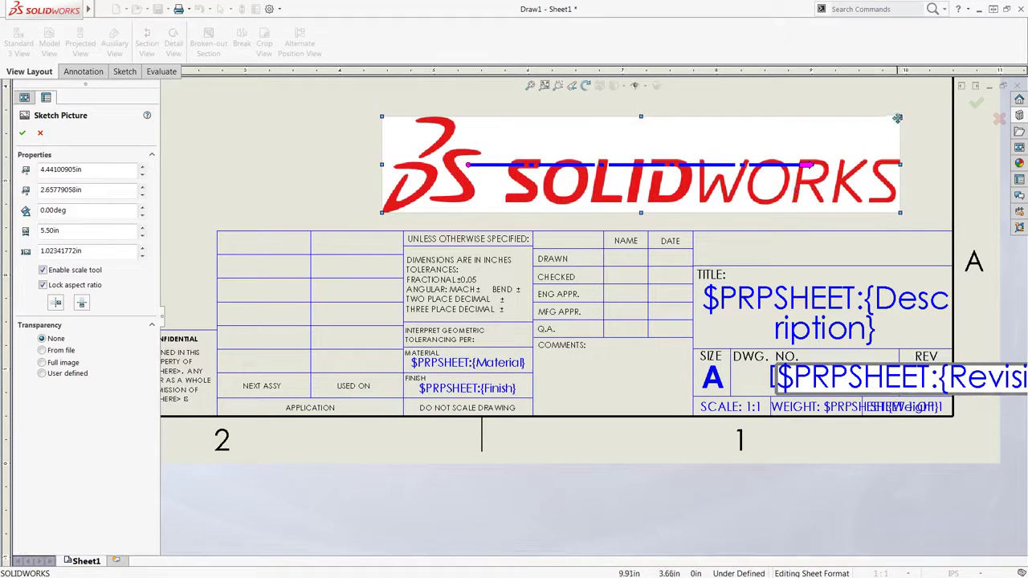
{"action": "mouse_move", "coordinate": [900, 117]}
{"action": "left_mouse_down"}
{"action": "mouse_move", "coordinate": [751, 134]}
{"action": "mouse_move", "coordinate": [627, 232]}
{"action": "mouse_move", "coordinate": [581, 225]}
{"action": "left_mouse_up"}
{"action": "left_click_drag", "start_coordinate": [514, 197], "coordinate": [831, 253]}
{"action": "left_click_drag", "start_coordinate": [912, 231], "coordinate": [876, 241]}
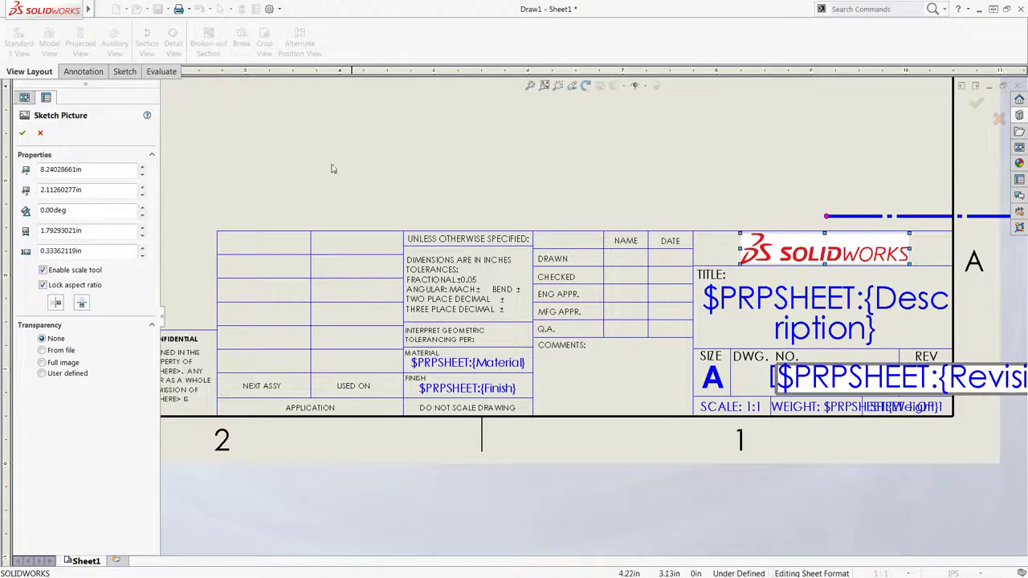
Accept the logo, fit the whole sheet, exit sheet format editing, and show the View Palette.
{"action": "left_click", "coordinate": [23, 133]}
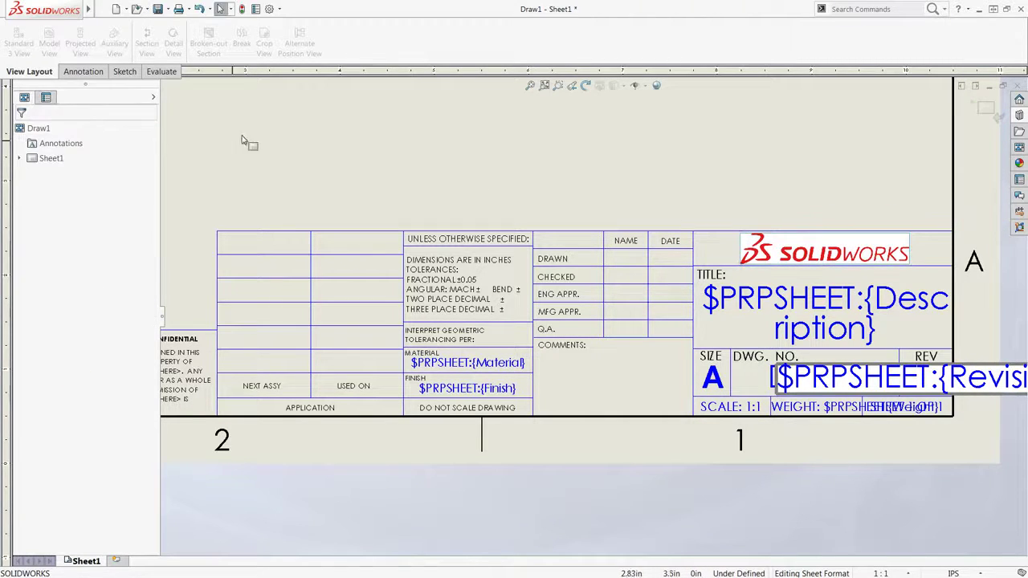
{"action": "left_click", "coordinate": [529, 88]}
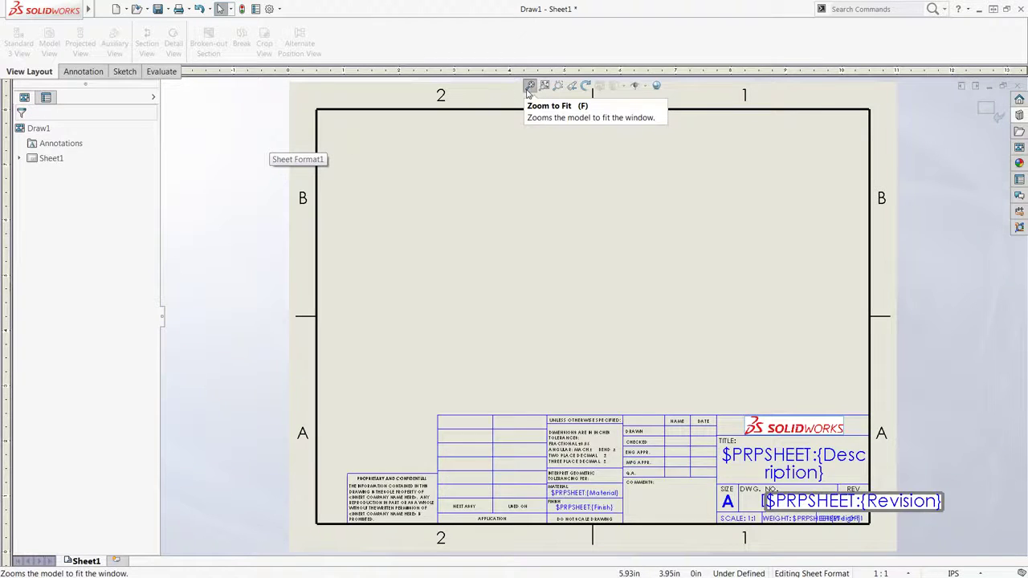
{"action": "left_click", "coordinate": [983, 114]}
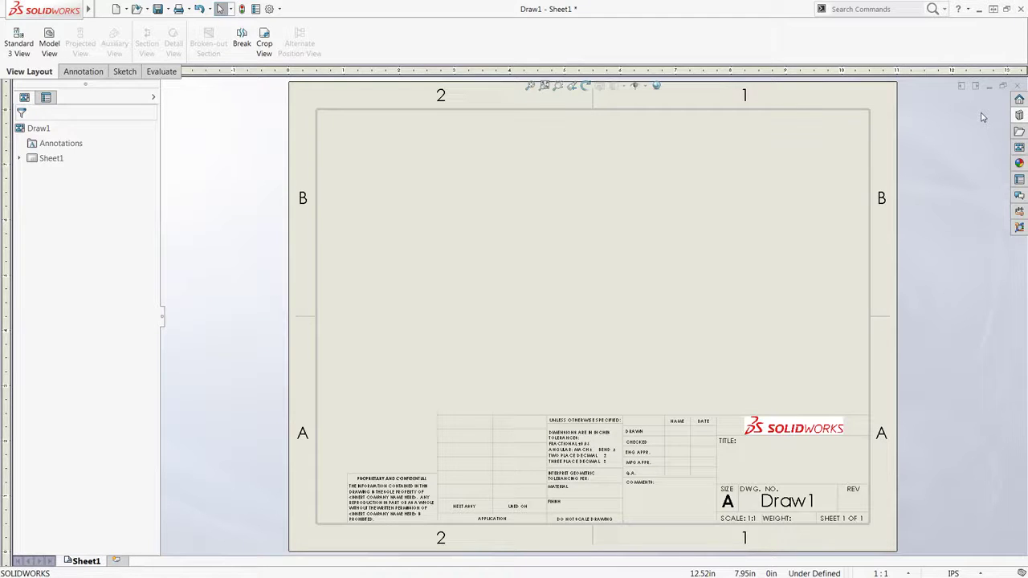
{"action": "left_click", "coordinate": [1019, 148]}
Place the SWPR-Open Moveable knife's Right view on the sheet with an aligned top view above it.
{"action": "left_click", "coordinate": [935, 87]}
{"action": "left_click", "coordinate": [898, 95]}
{"action": "left_click_drag", "start_coordinate": [891, 249], "coordinate": [456, 353]}
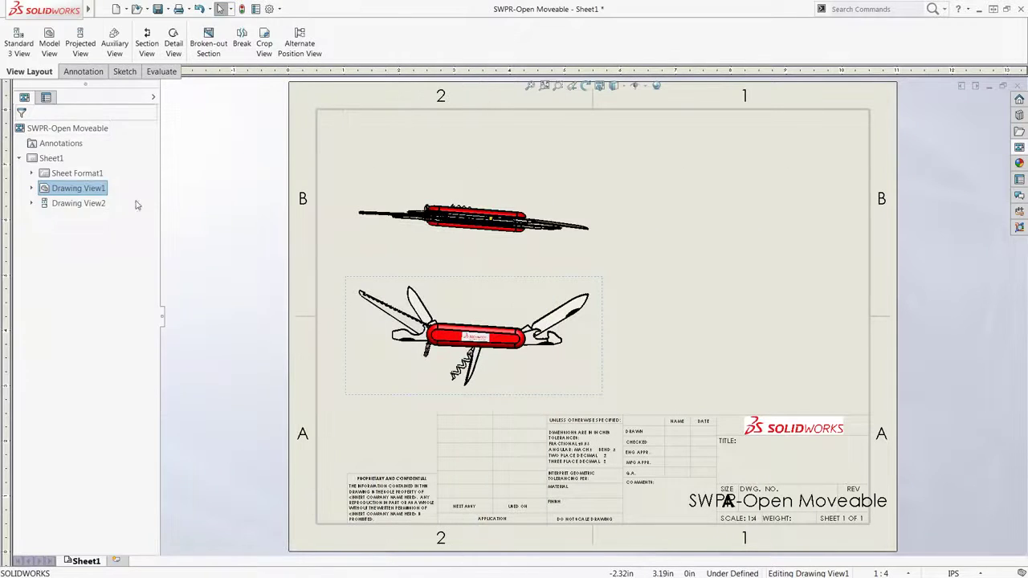
{"action": "mouse_move", "coordinate": [518, 404]}
{"action": "left_mouse_down"}
{"action": "mouse_move", "coordinate": [767, 554]}
{"action": "mouse_move", "coordinate": [785, 556]}
{"action": "mouse_move", "coordinate": [792, 543]}
{"action": "mouse_move", "coordinate": [797, 498]}
{"action": "mouse_move", "coordinate": [629, 493]}
{"action": "mouse_move", "coordinate": [612, 518]}
{"action": "mouse_move", "coordinate": [567, 417]}
{"action": "mouse_move", "coordinate": [509, 407]}
{"action": "left_mouse_up"}
Add a bill of materials listing the ten knife parts beside the views, then nudge the views left.
{"action": "mouse_move", "coordinate": [89, 11]}
{"action": "left_click", "coordinate": [167, 11]}
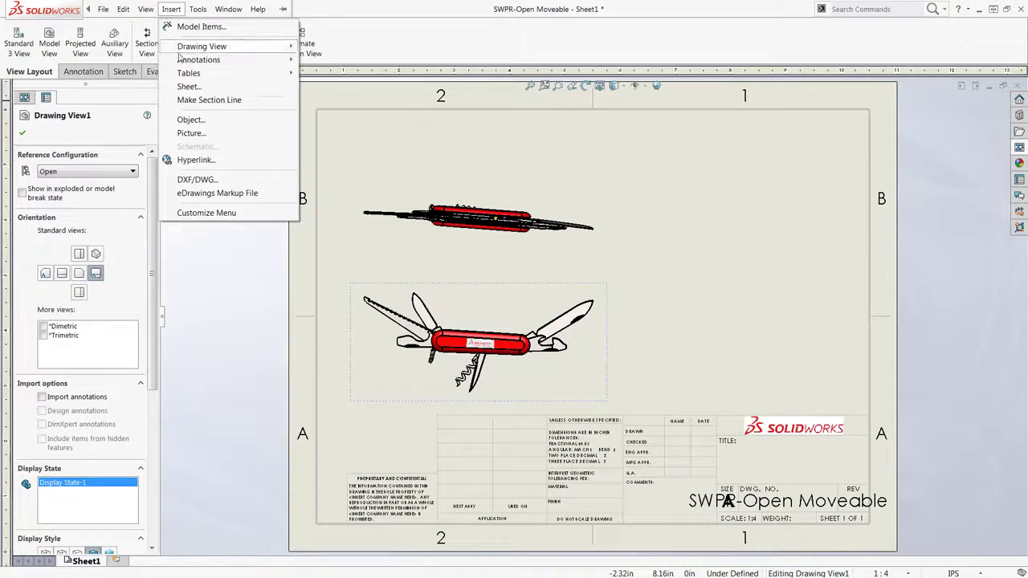
{"action": "mouse_move", "coordinate": [193, 73]}
{"action": "left_click", "coordinate": [344, 99]}
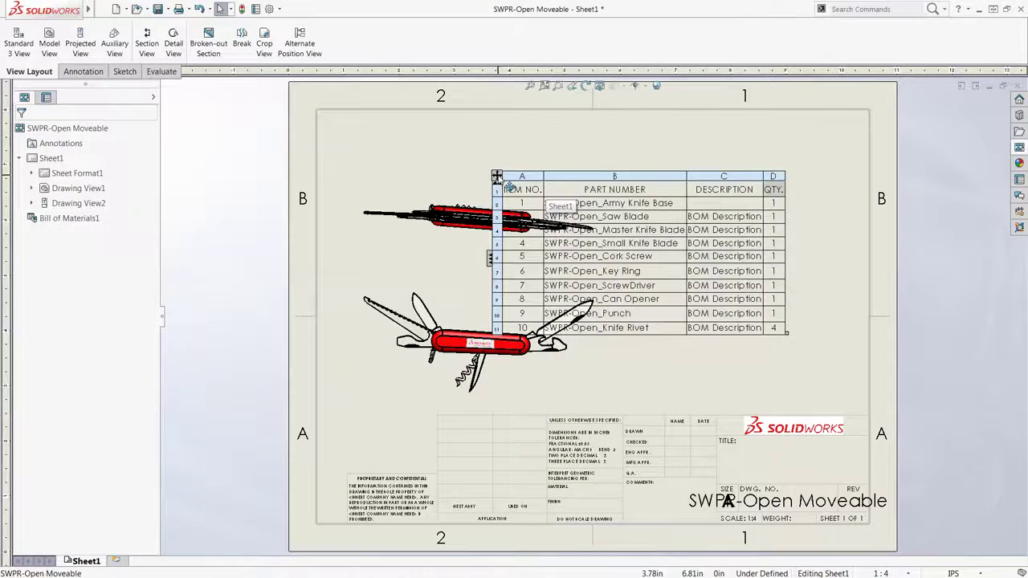
{"action": "left_click_drag", "start_coordinate": [497, 176], "coordinate": [580, 247]}
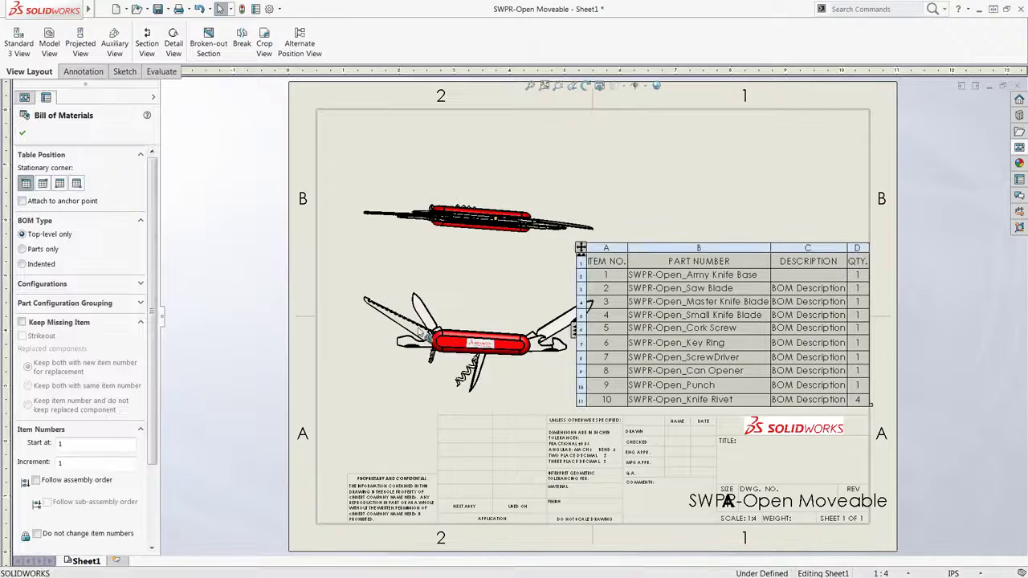
{"action": "left_click", "coordinate": [389, 412]}
{"action": "left_click_drag", "start_coordinate": [388, 411], "coordinate": [359, 416]}
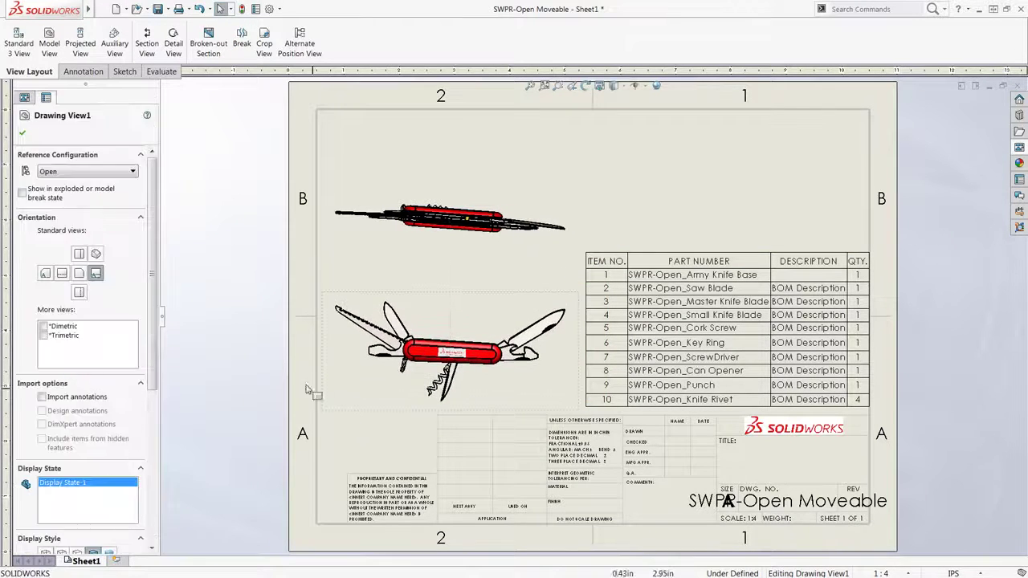
{"action": "left_click", "coordinate": [253, 353]}
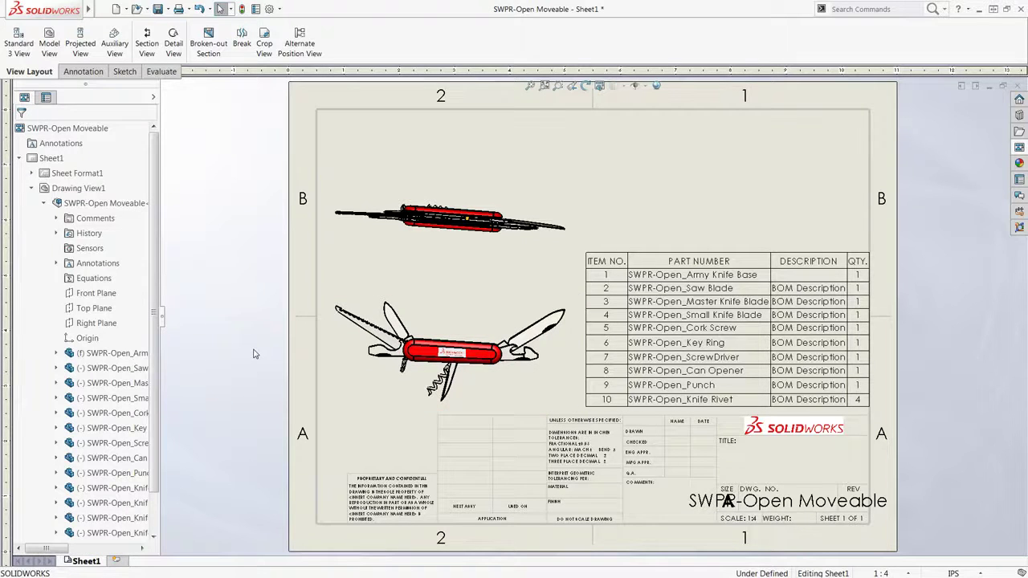
{"action": "right_click", "coordinate": [601, 172]}
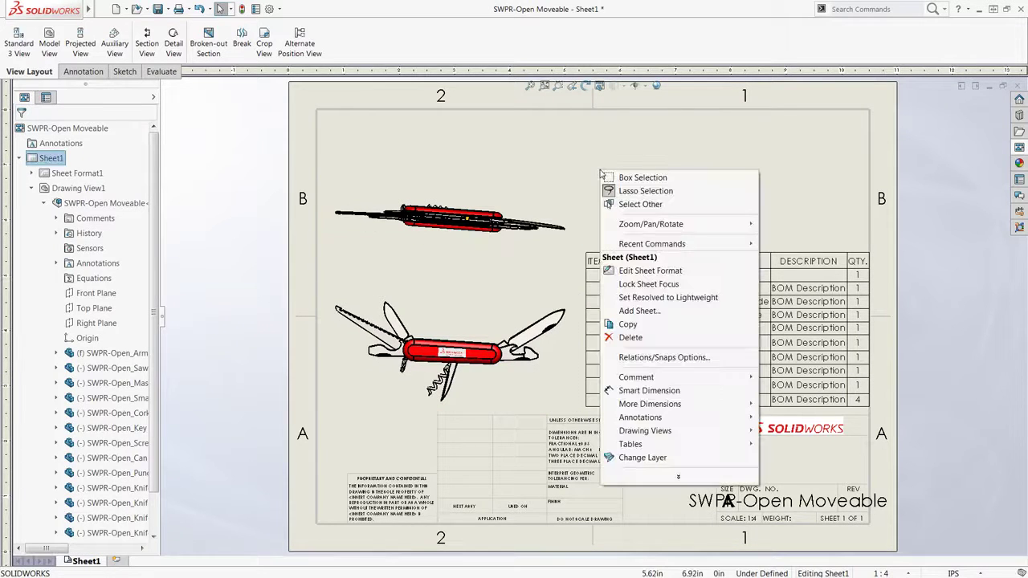
{"action": "left_click", "coordinate": [642, 271]}
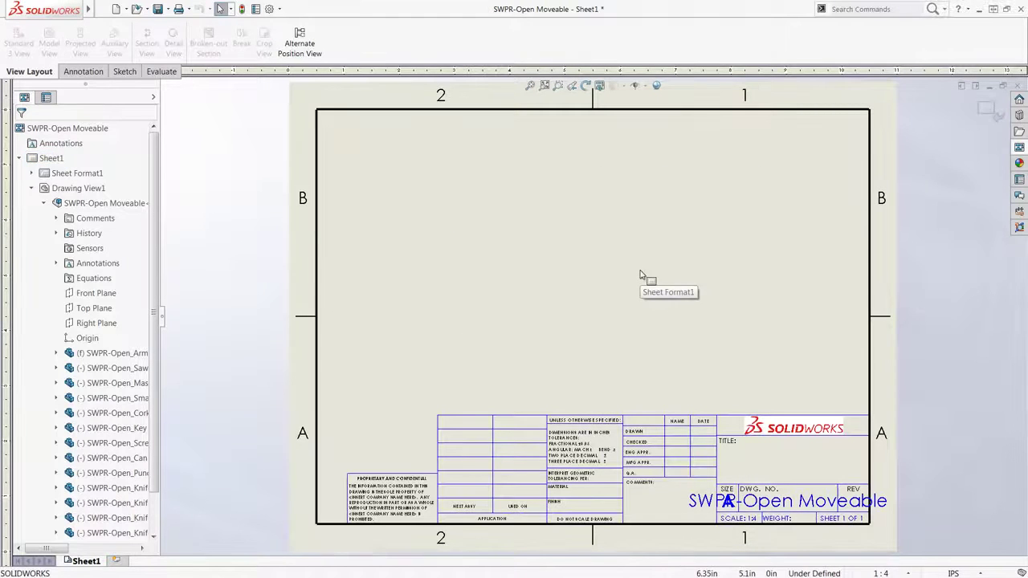